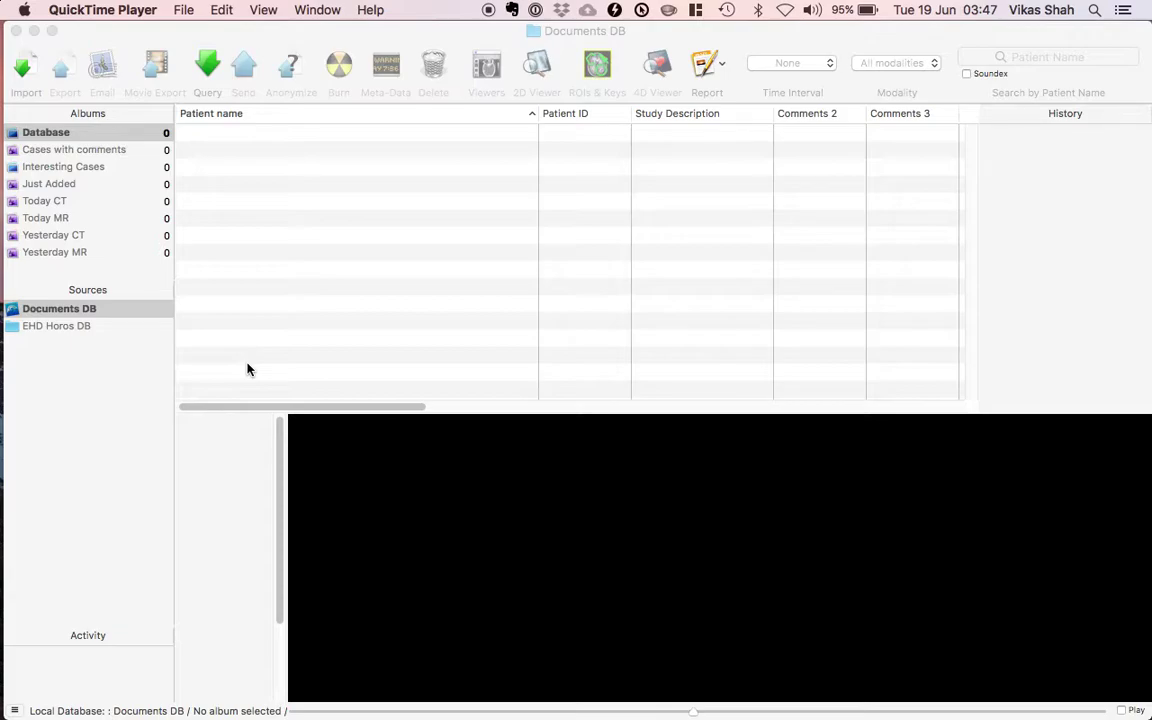
# Step: Bring Horos forward, load the EHD Horos DB source and select its 16-image Ultrasound study
pyautogui.click(98, 396)
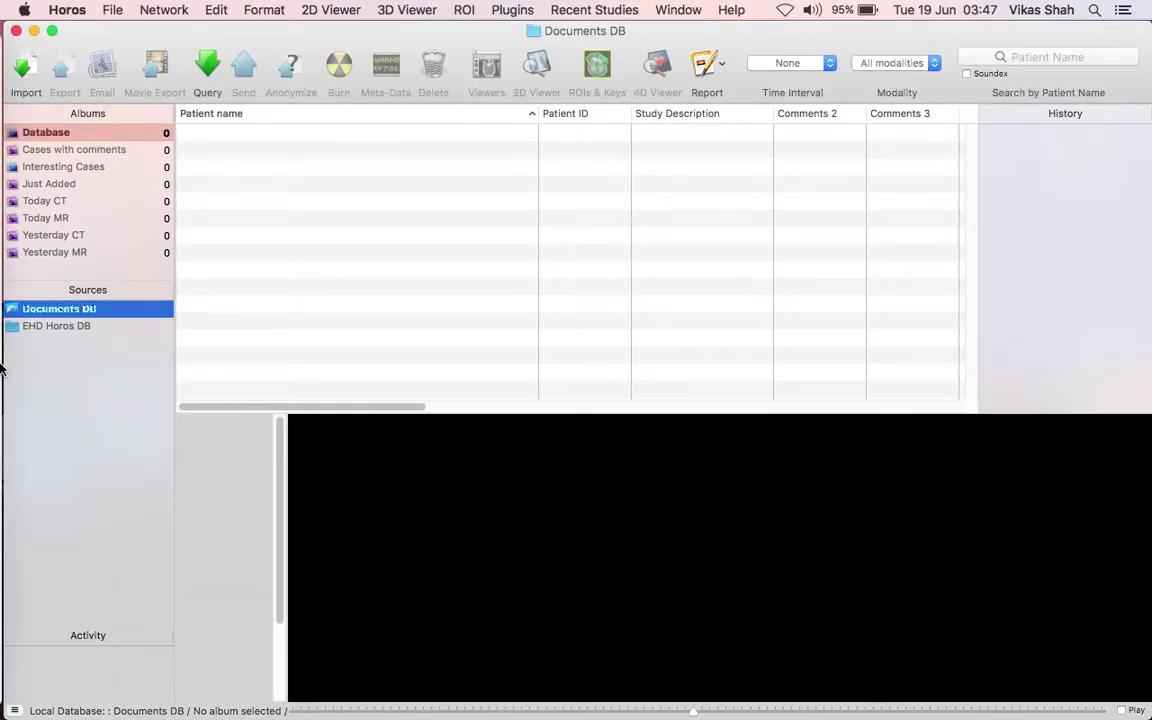
pyautogui.click(72, 328)
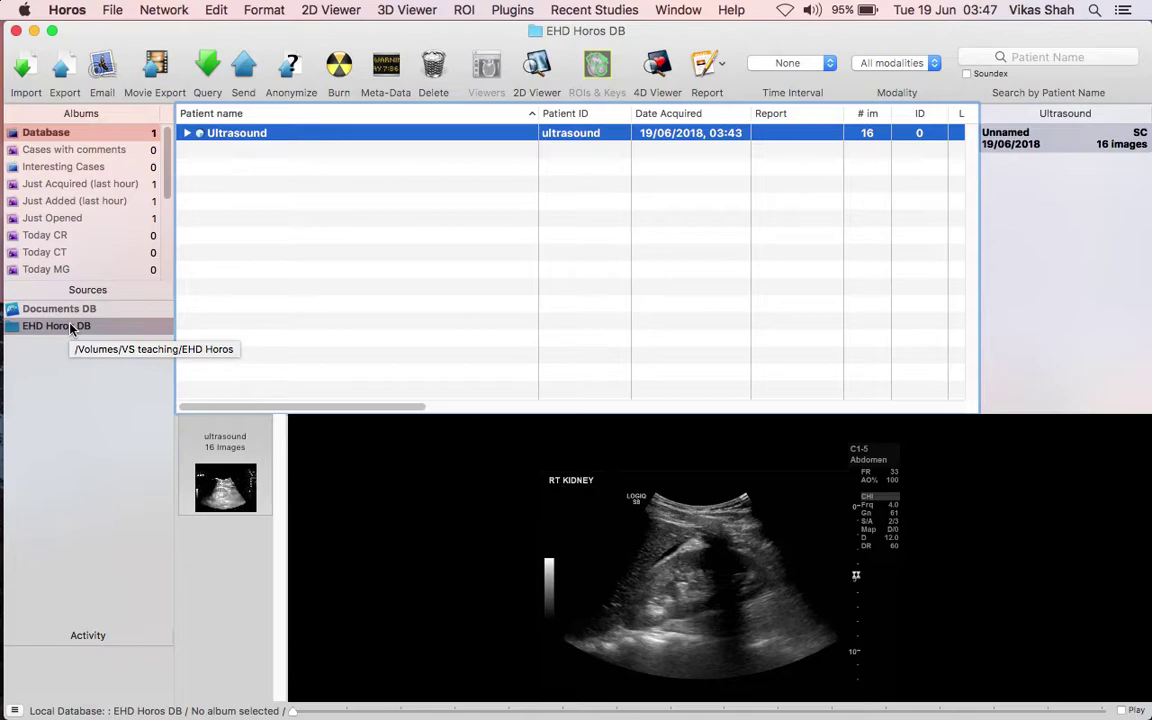
pyautogui.click(229, 468)
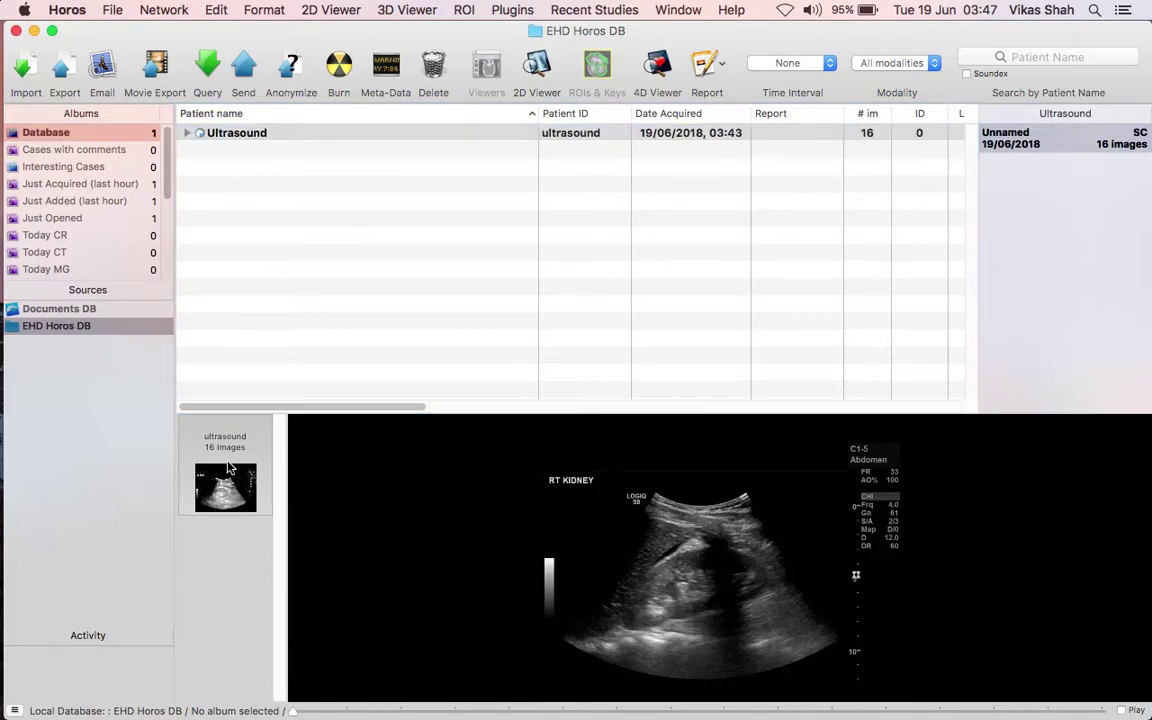
# Step: Open the ultrasound series in the 2D viewer and scroll through its images
pyautogui.doubleClick(229, 468)
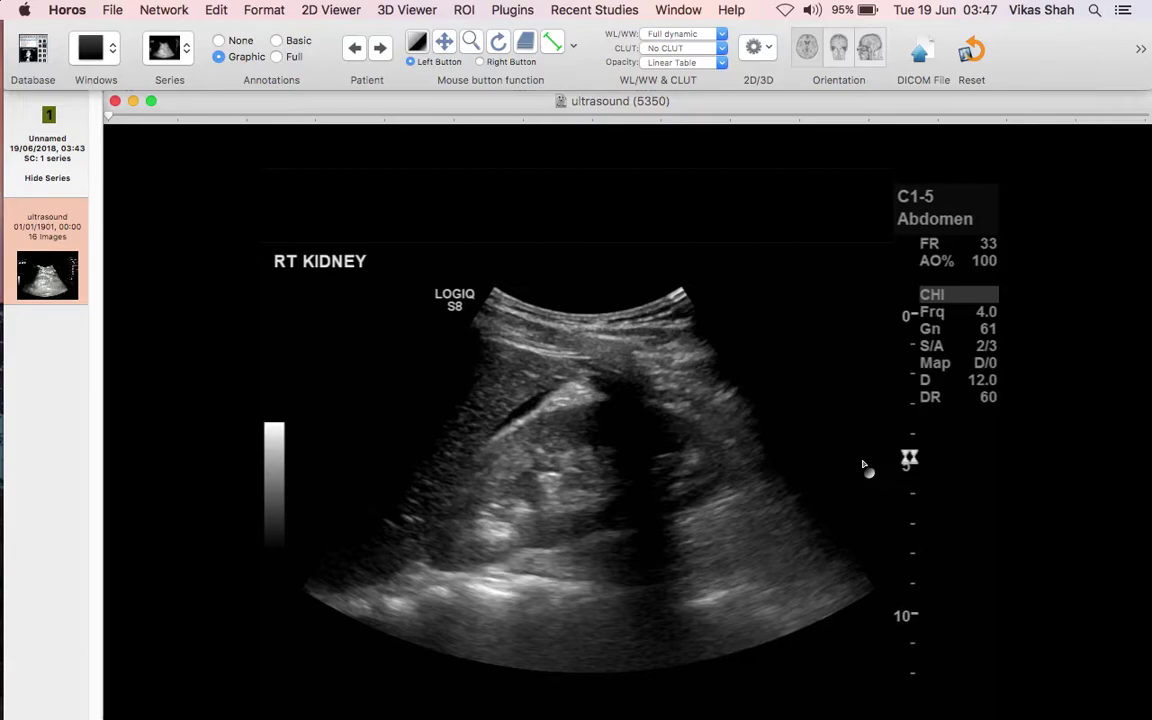
pyautogui.scroll(-12, 864, 465)
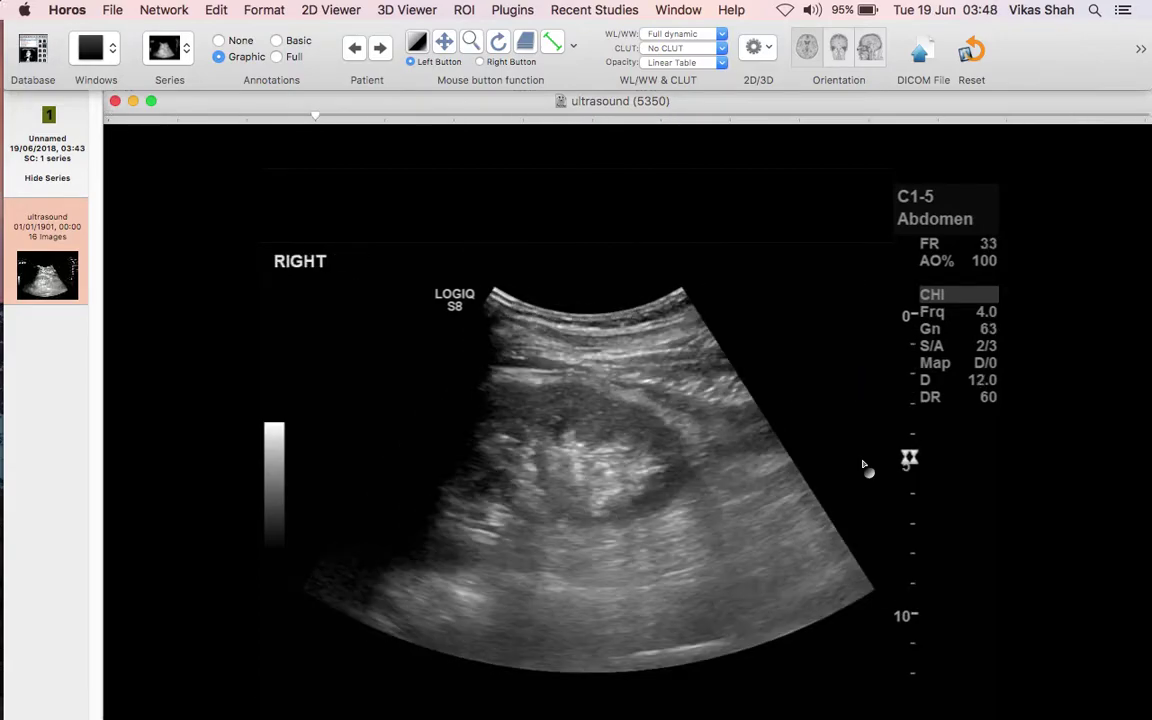
pyautogui.scroll(5, 864, 465)
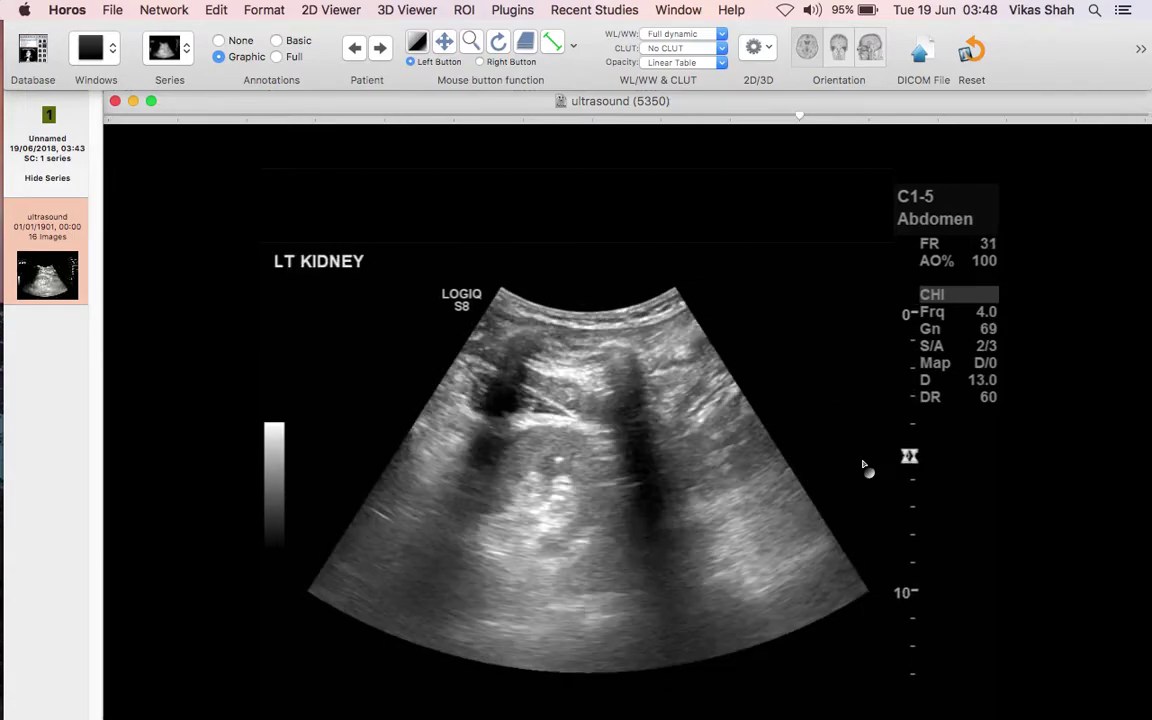
# Step: Draw a Rectangle ROI around the scanner settings text on the LT KIDNEY image
pyautogui.click(575, 50)
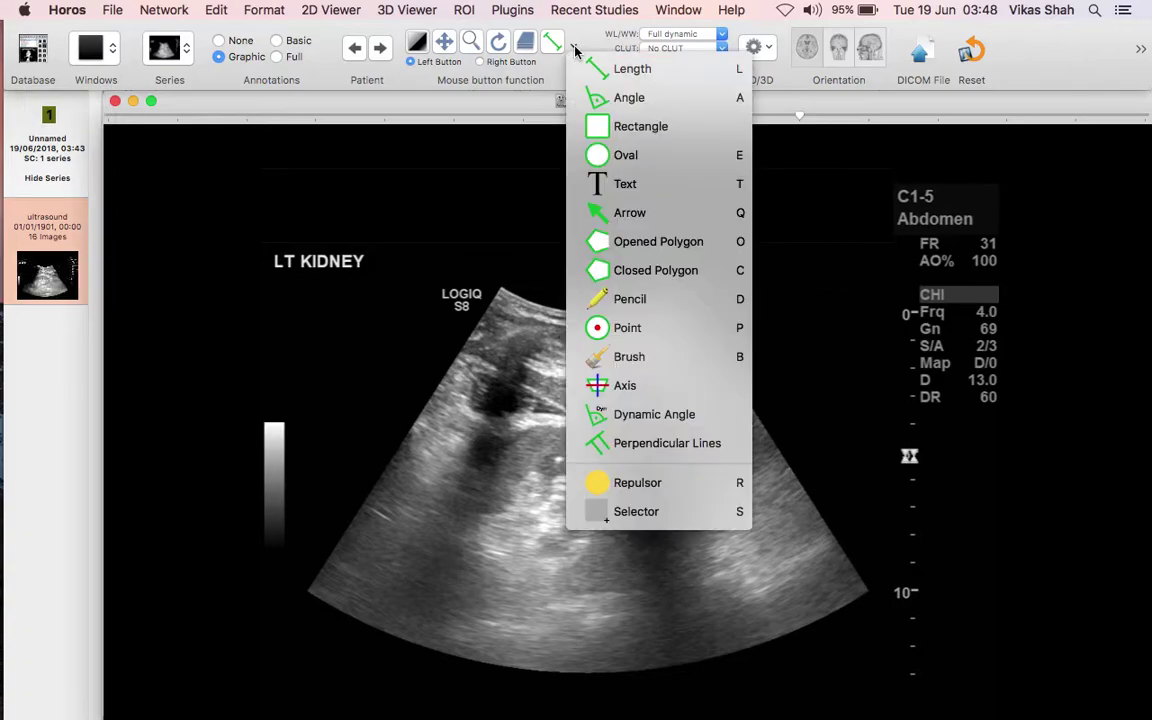
pyautogui.click(617, 128)
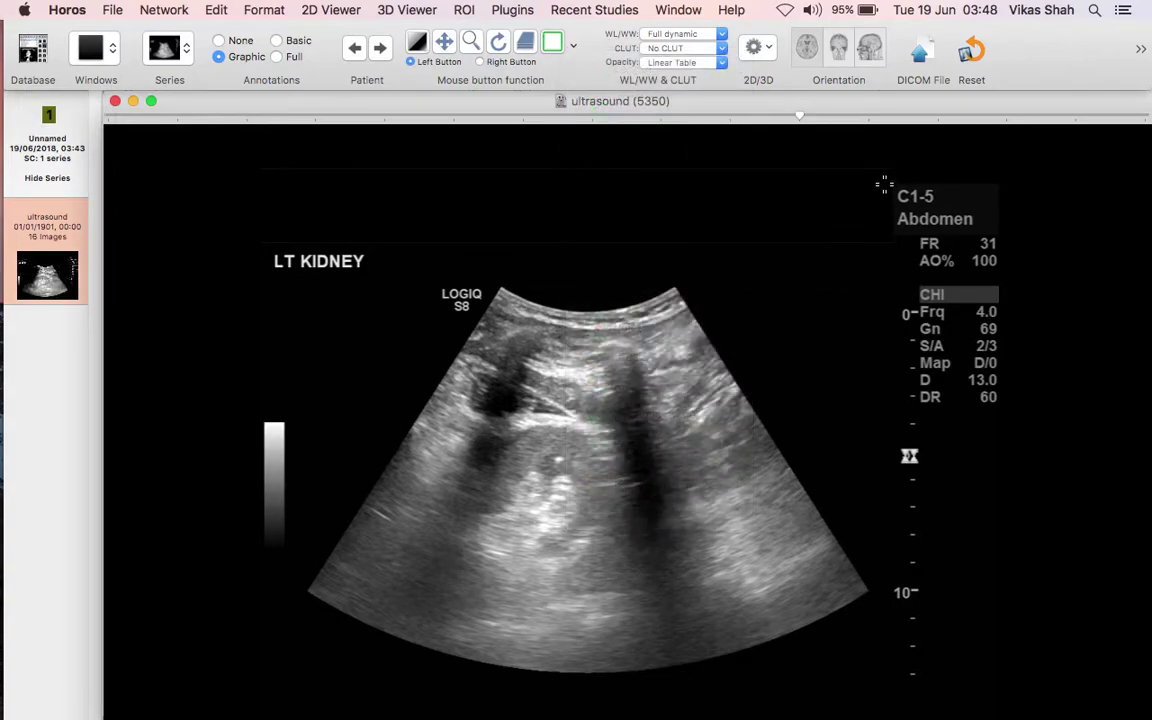
pyautogui.moveTo(884, 184); pyautogui.dragTo(1017, 410)
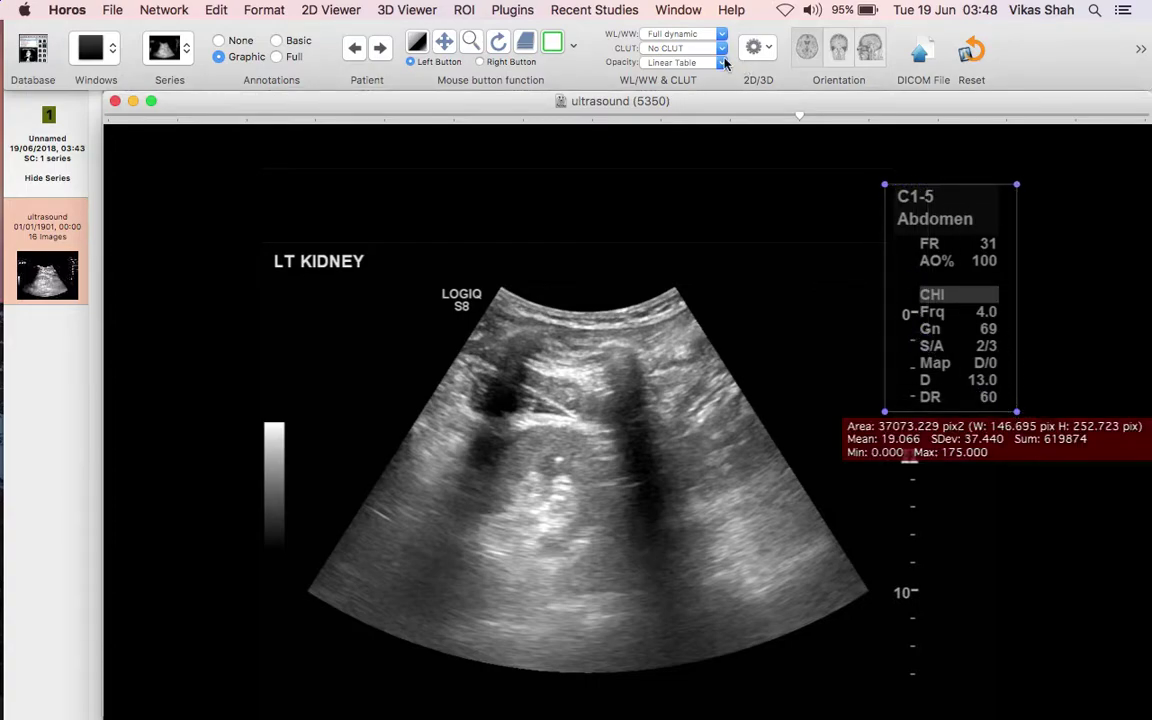
pyautogui.click(466, 10)
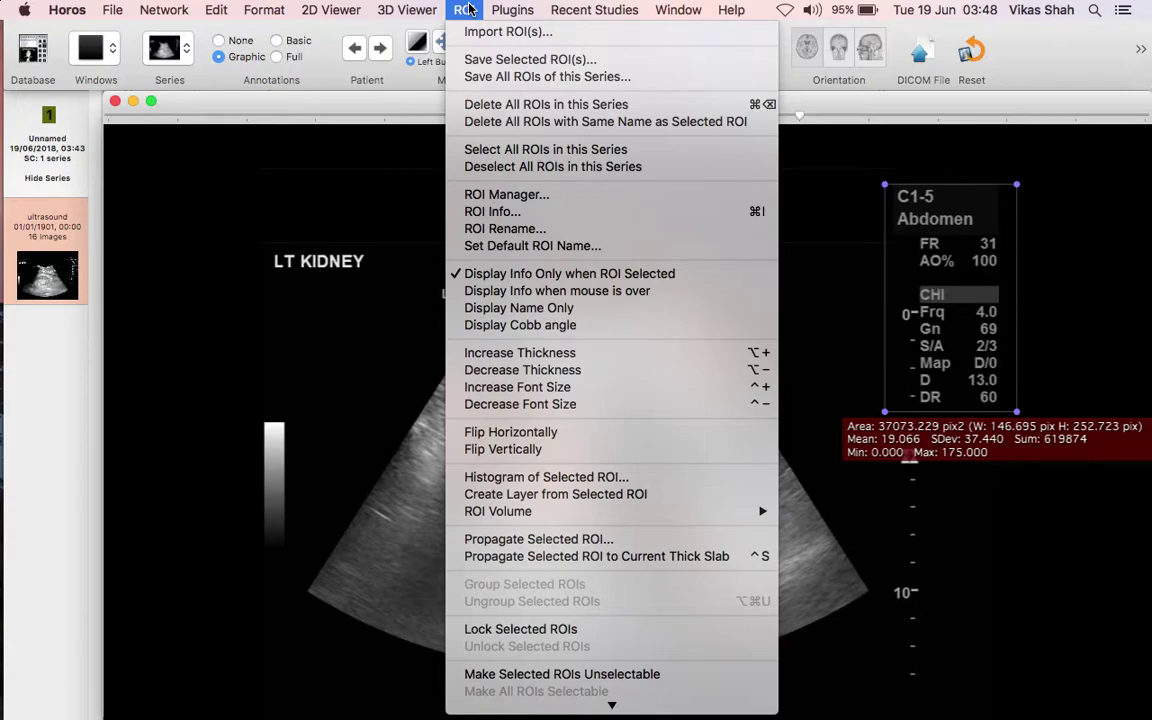
# Step: Set the rectangle ROI's opacity to zero in ROI Info, then close the window
pyautogui.click(510, 216)
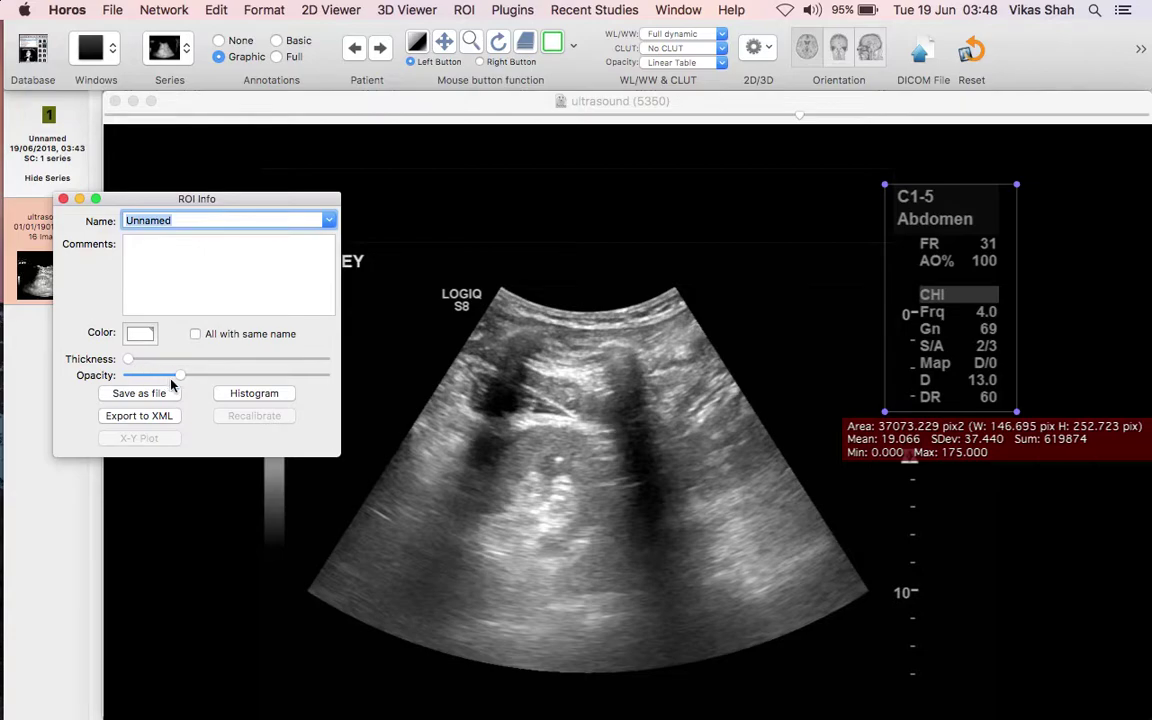
pyautogui.moveTo(181, 379); pyautogui.dragTo(328, 381)
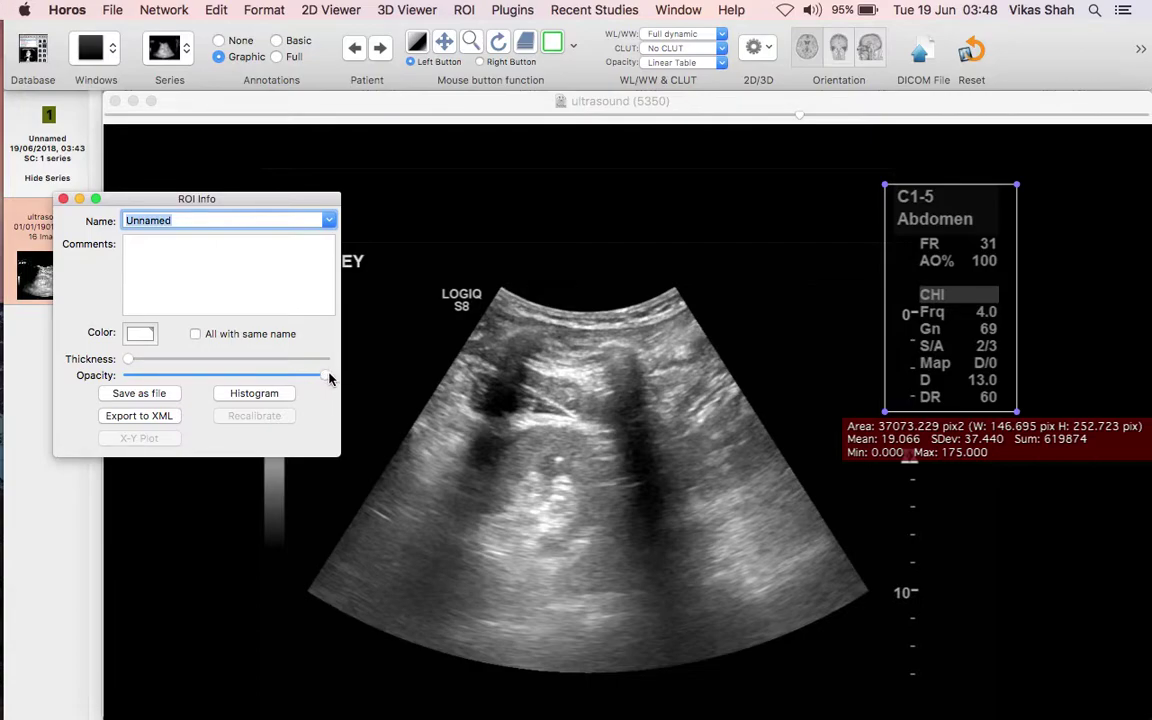
pyautogui.moveTo(329, 380); pyautogui.dragTo(120, 387)
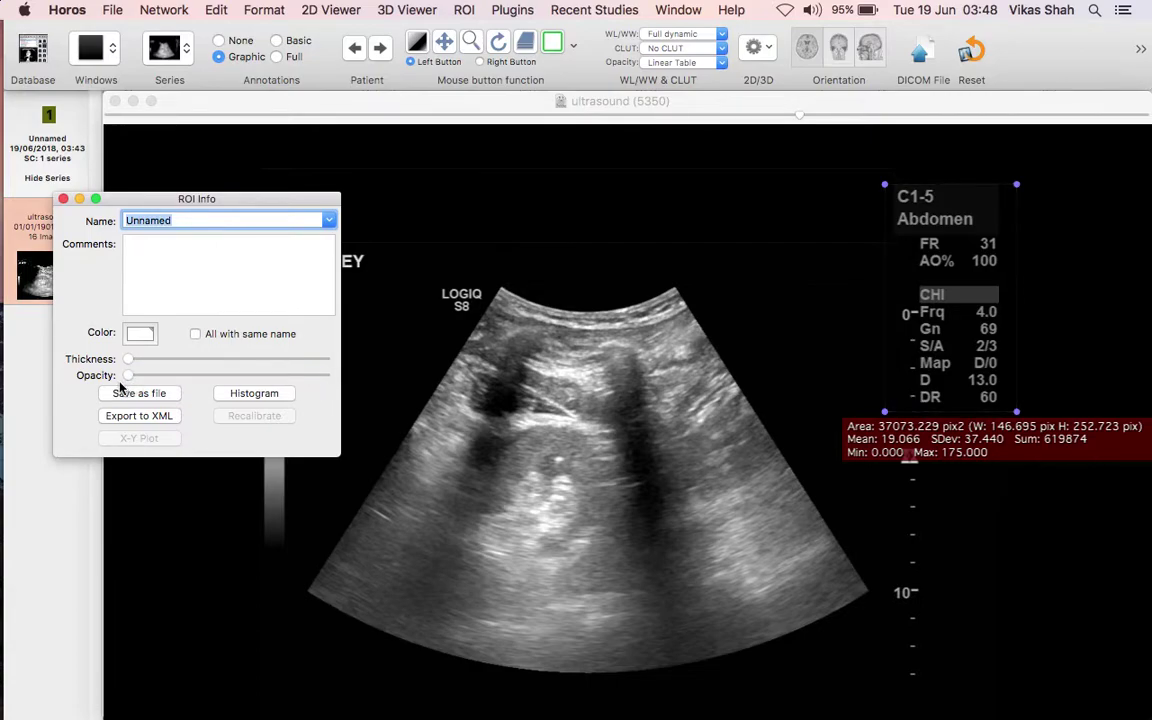
pyautogui.click(63, 198)
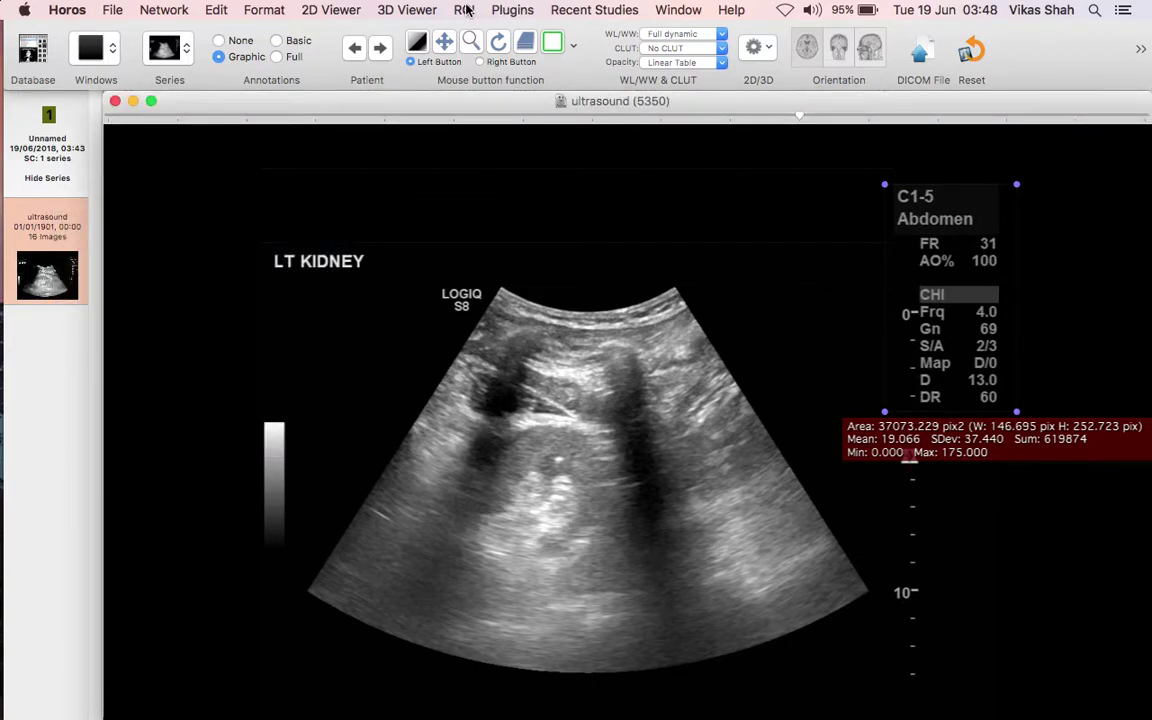
# Step: Propagate the selected ROI to the entire 3D series as duplicate ROIs
pyautogui.click(465, 10)
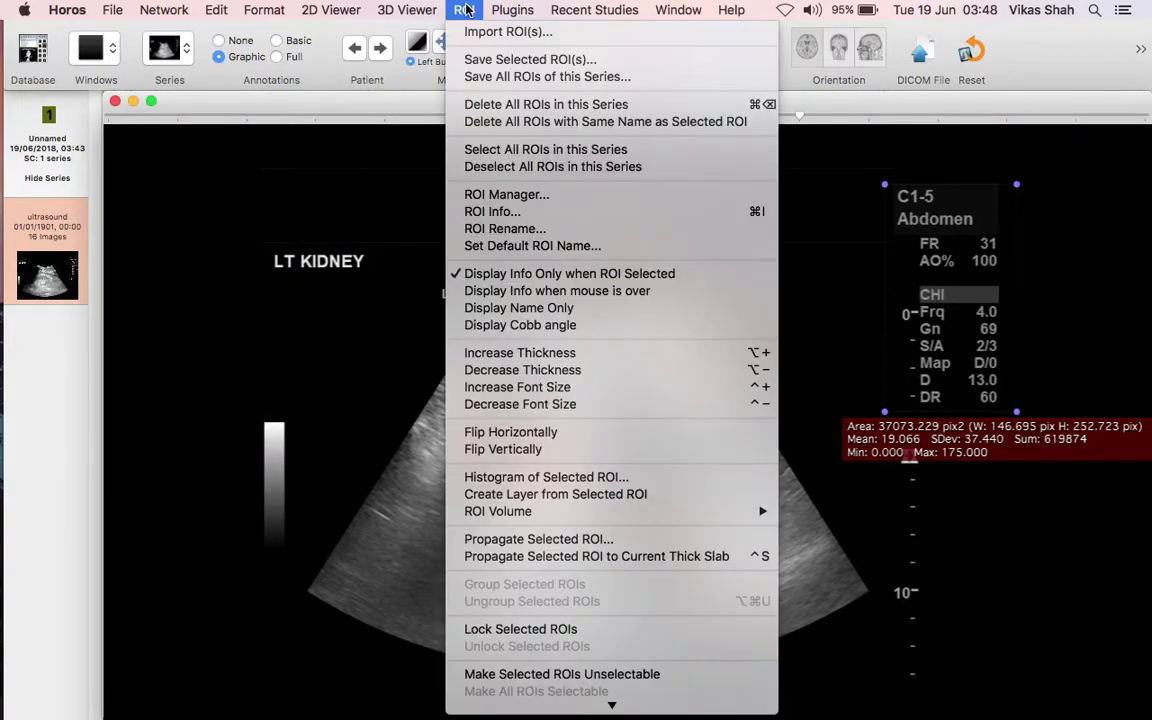
pyautogui.click(537, 540)
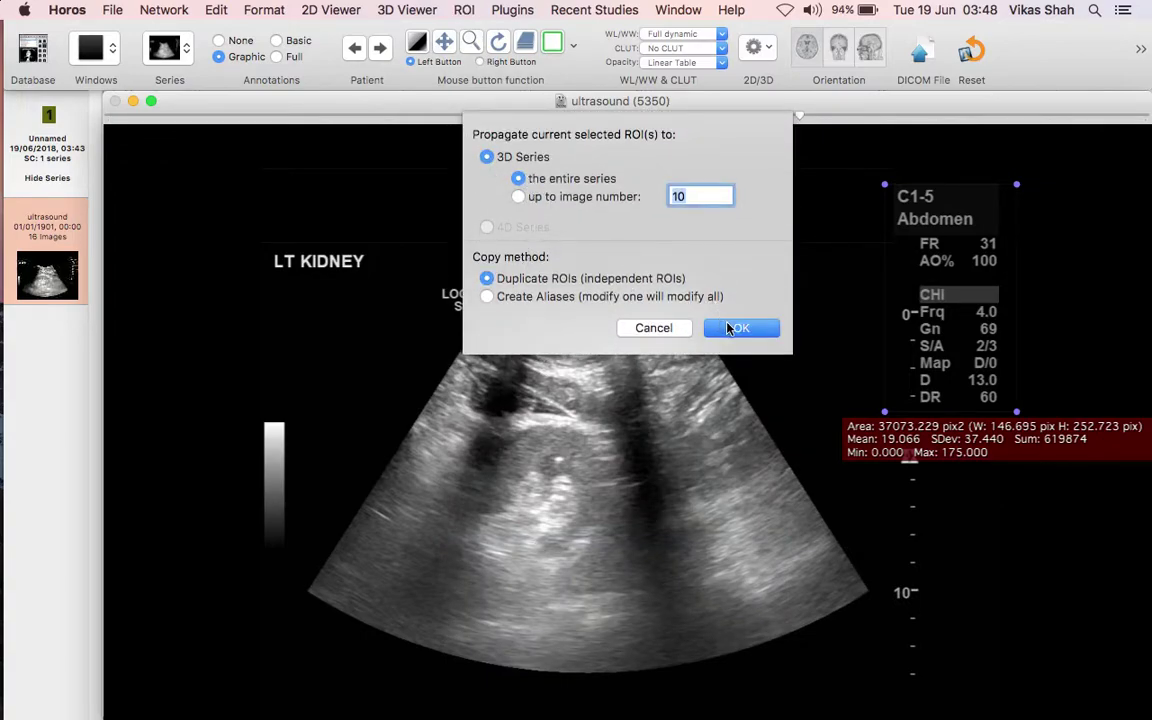
pyautogui.click(737, 328)
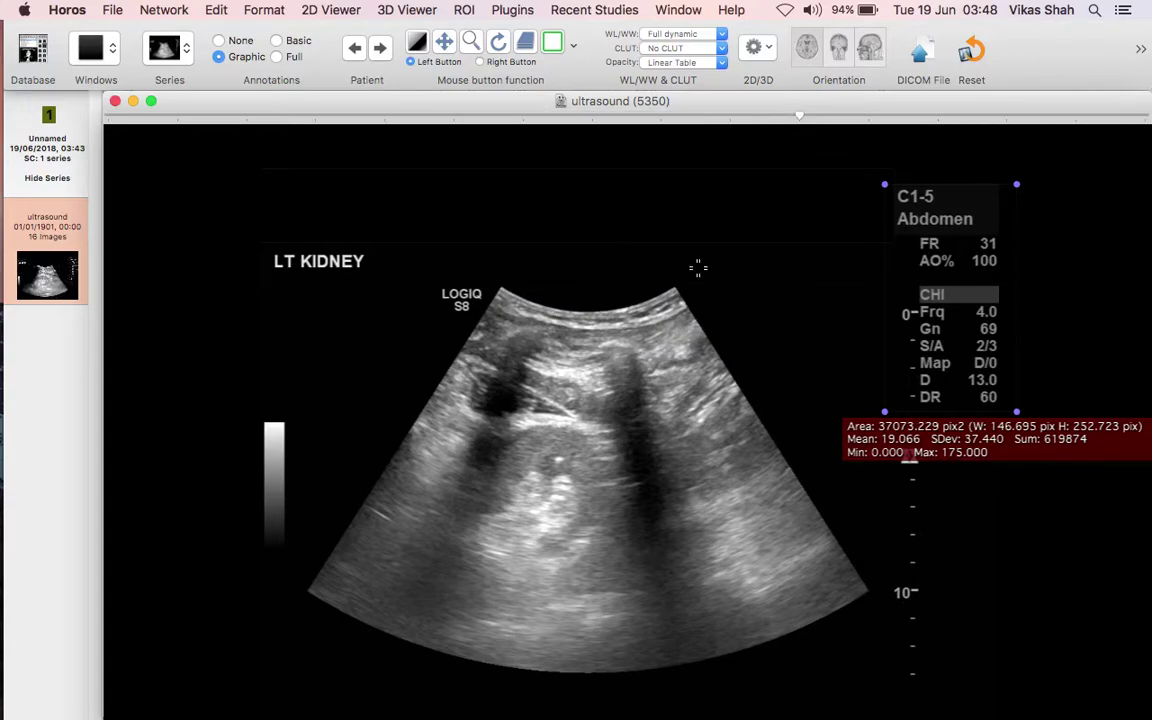
# Step: Set pixels inside the ROI to value 0, then deselect the ROI to view the blanked area
pyautogui.click(464, 10)
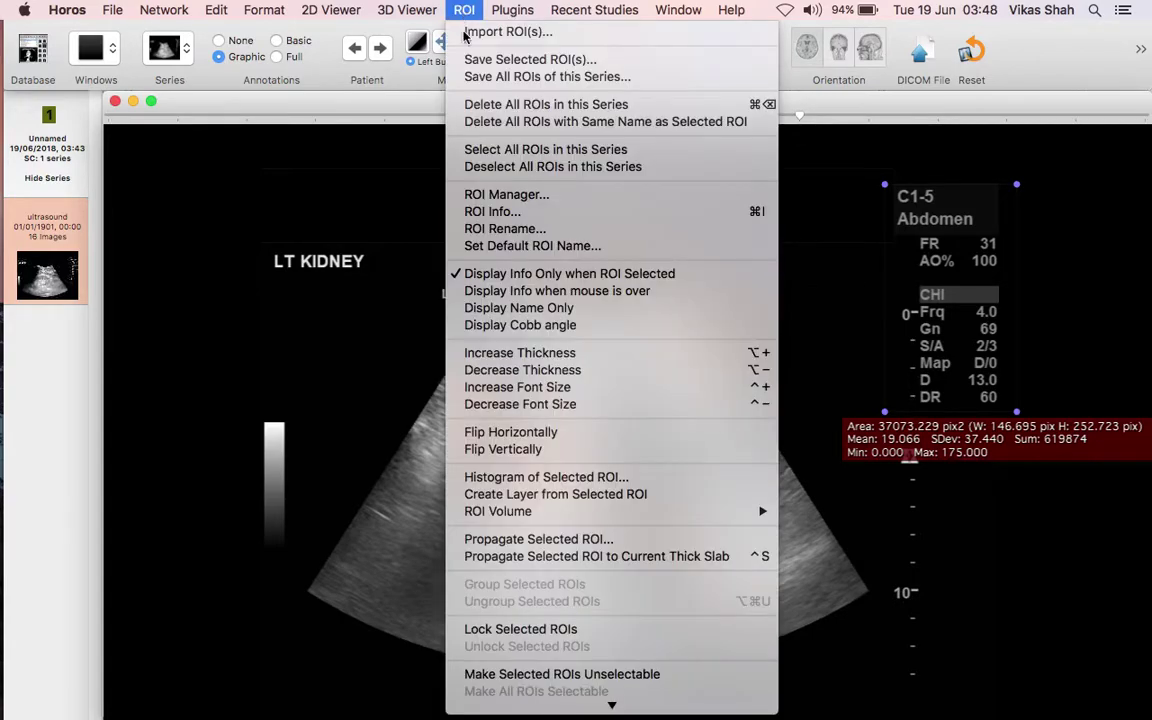
pyautogui.moveTo(597, 708)
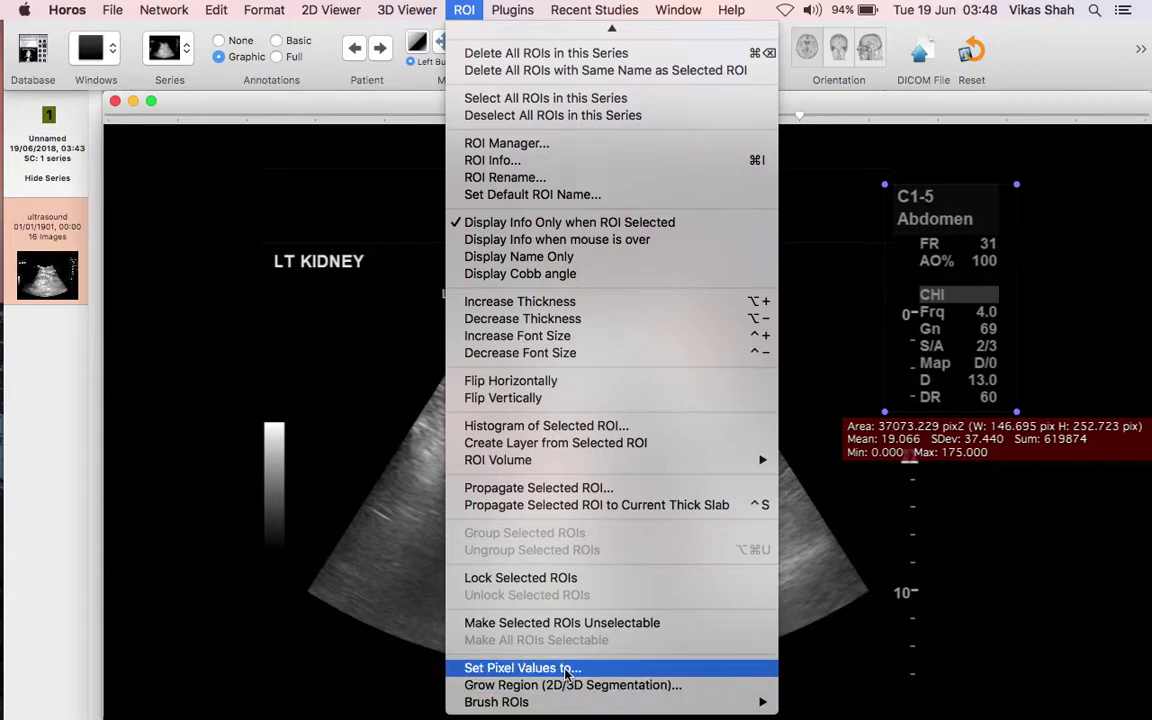
pyautogui.click(566, 676)
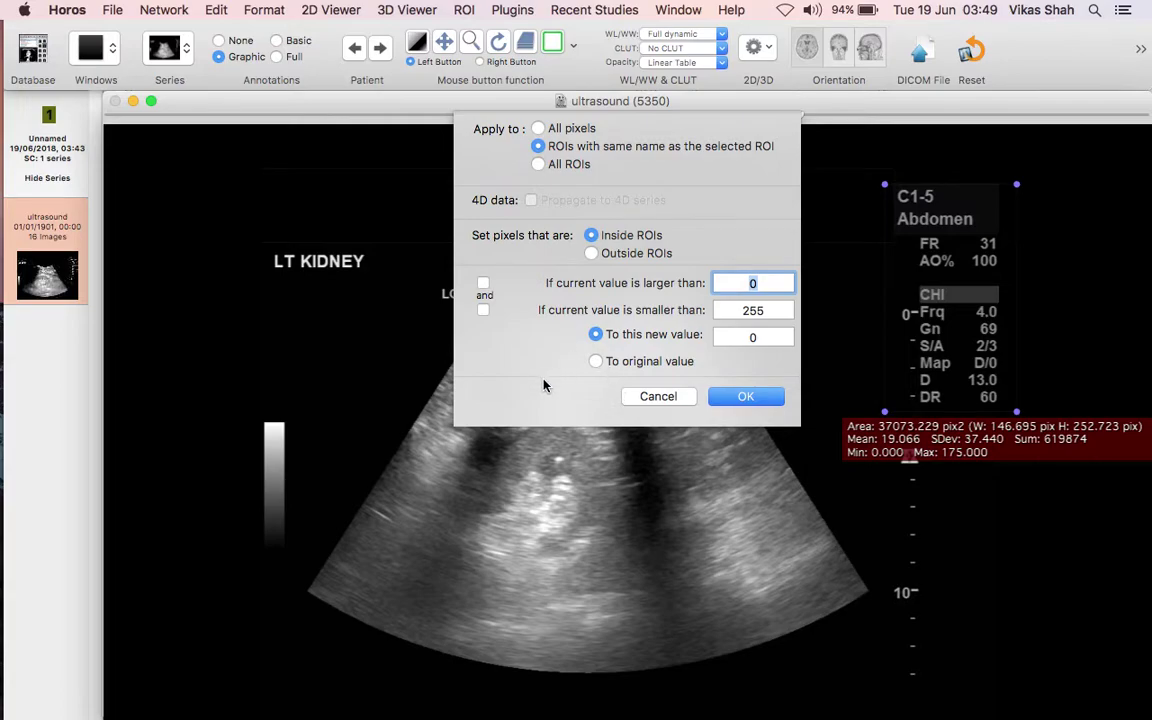
pyautogui.click(748, 397)
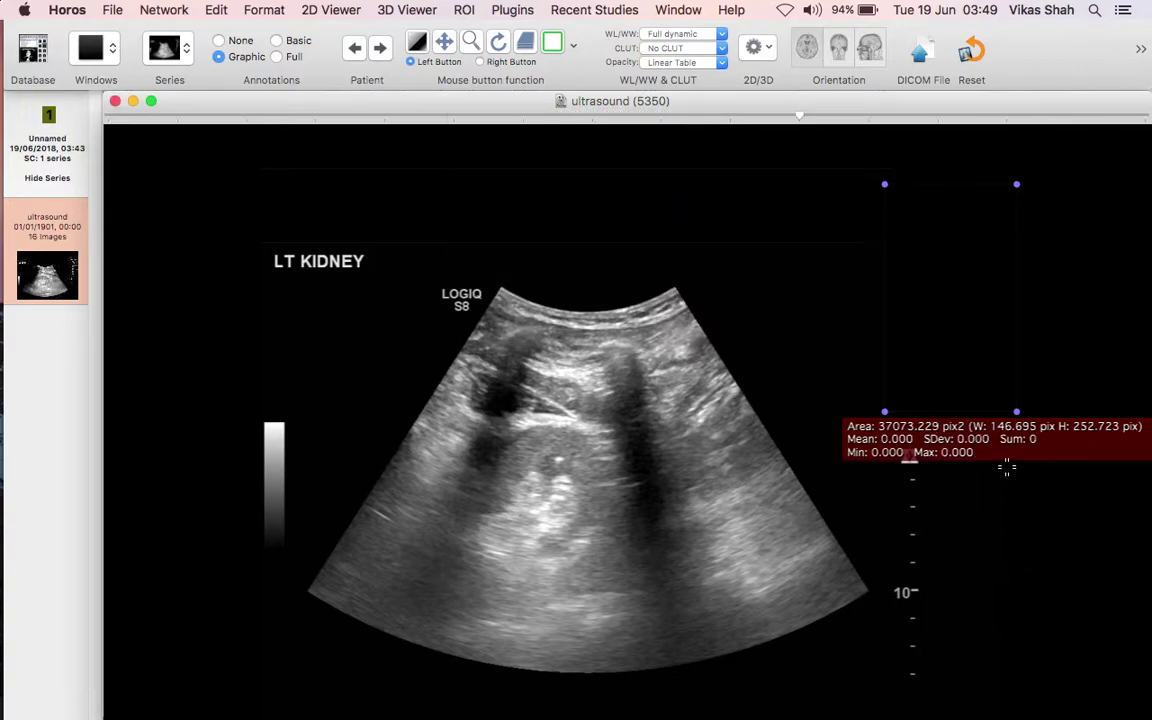
pyautogui.click(992, 505)
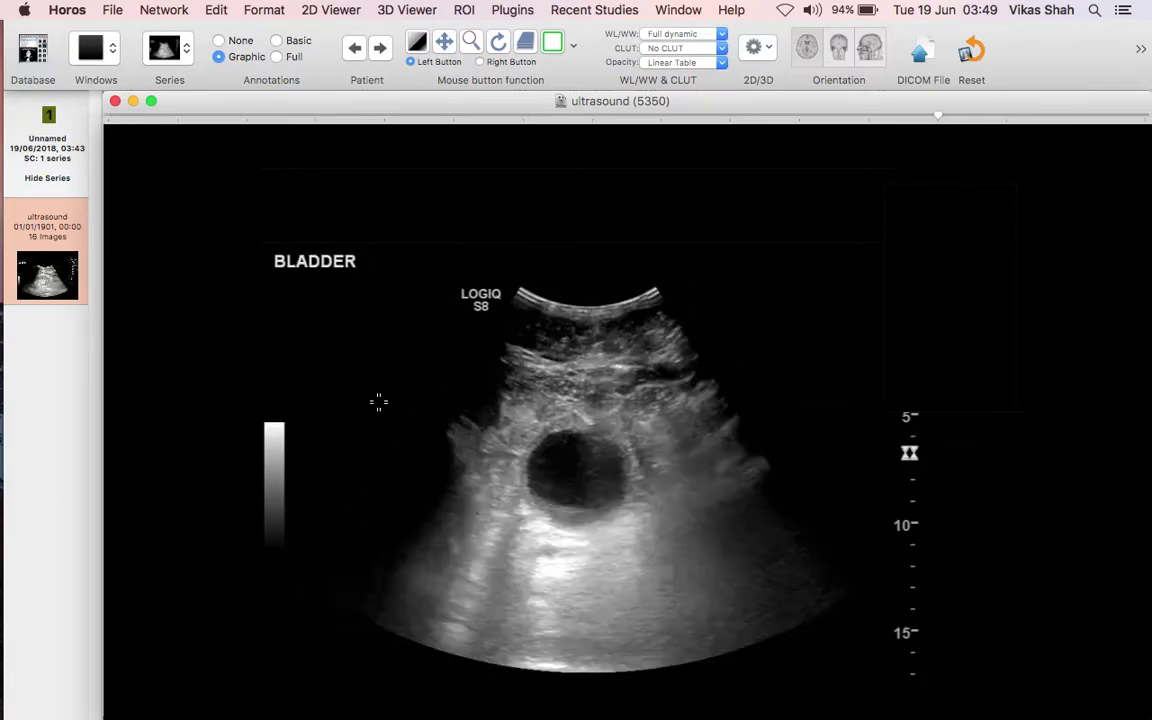
# Step: Export all images of the series to DICOM as a new series named 'ultrasound cropped'
pyautogui.click(112, 10)
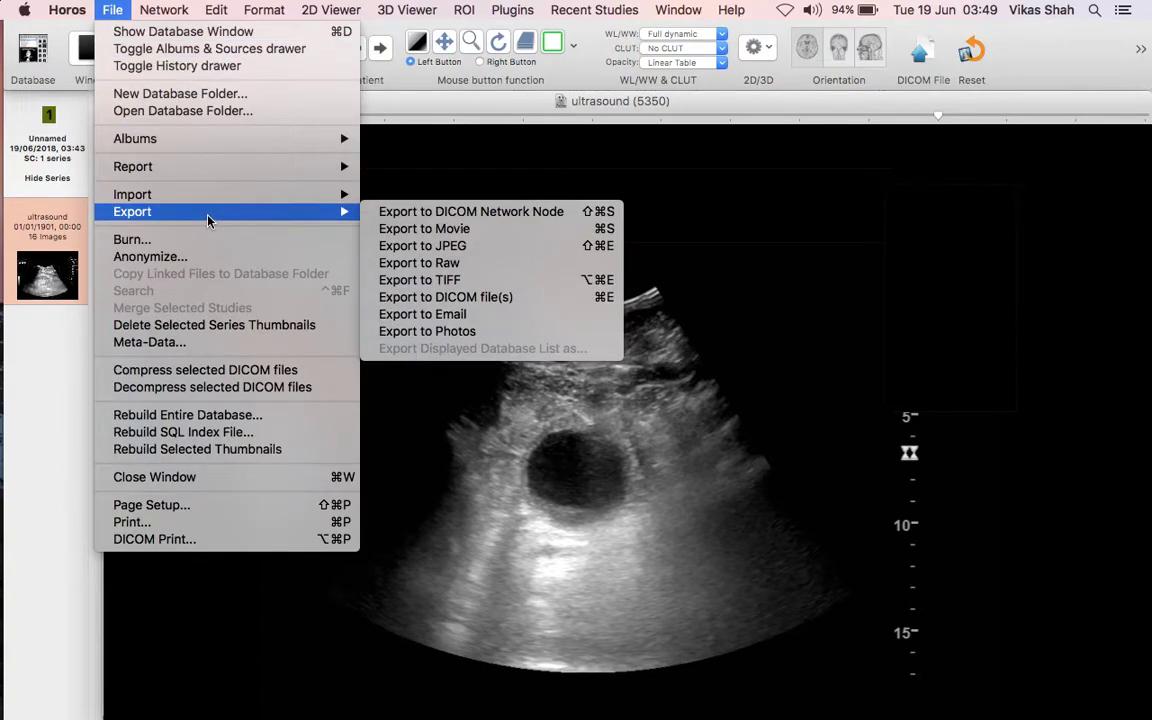
pyautogui.moveTo(315, 211)
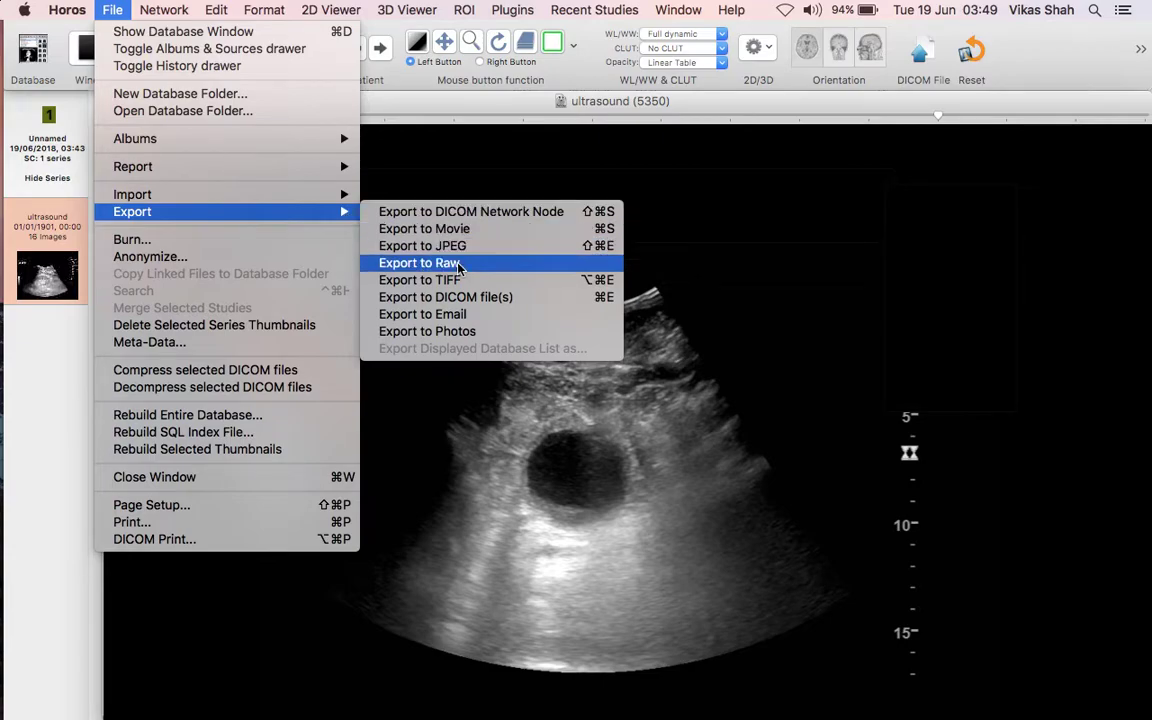
pyautogui.click(465, 297)
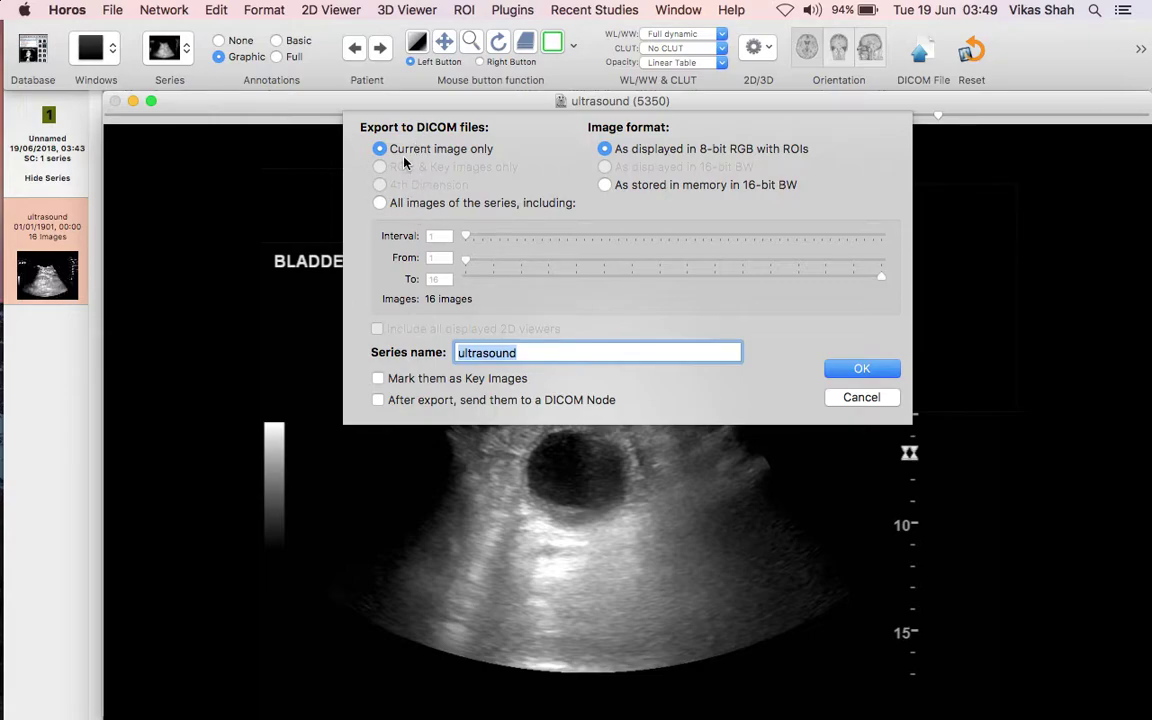
pyautogui.click(381, 204)
pyautogui.click(527, 353)
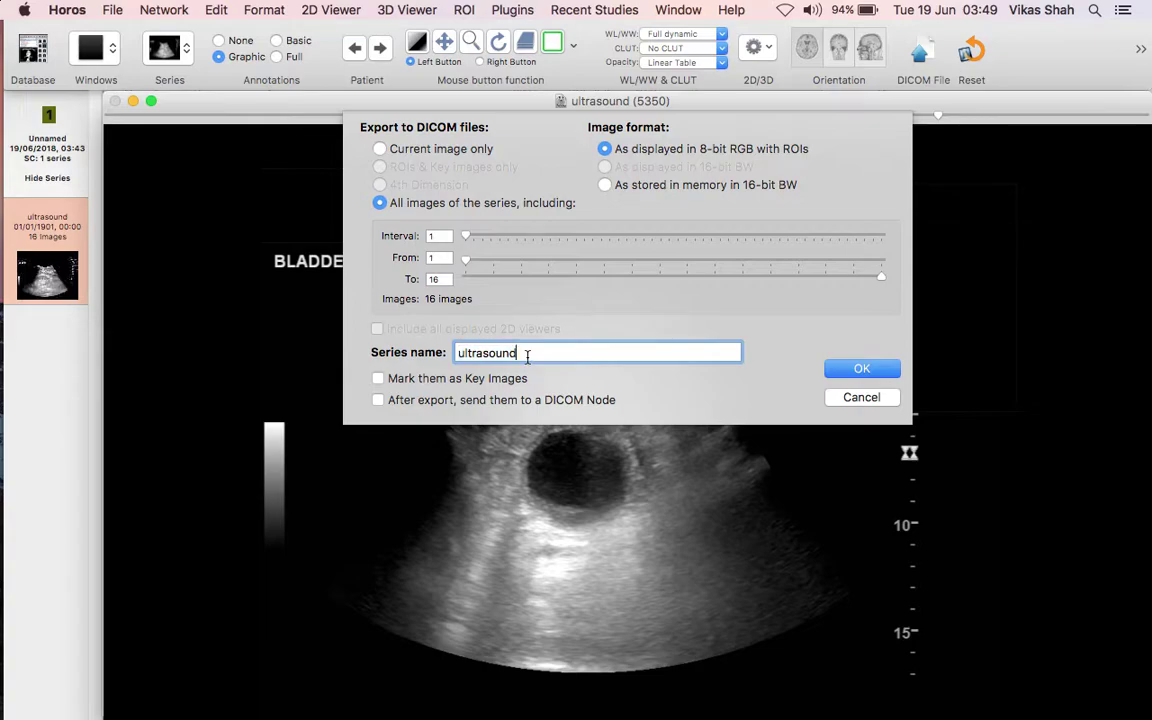
pyautogui.write('cropped')
pyautogui.click(860, 368)
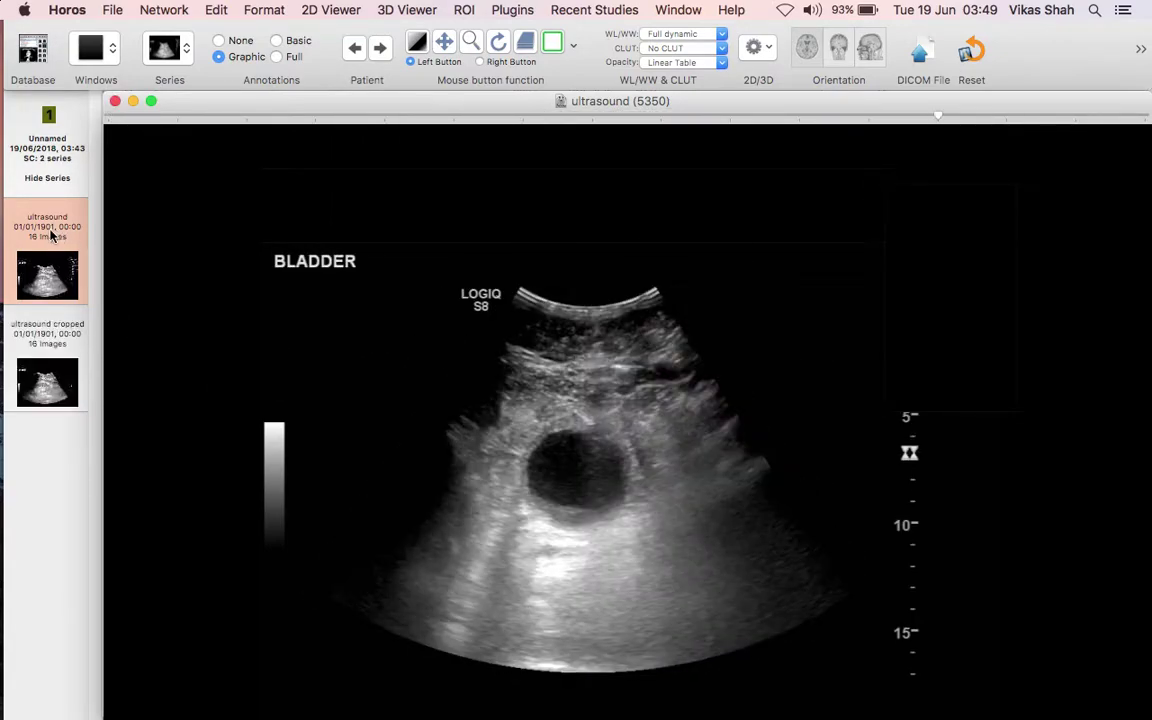
# Step: Check the 'ultrasound cropped' images for leftover scanner text, then return to the database
pyautogui.click(53, 368)
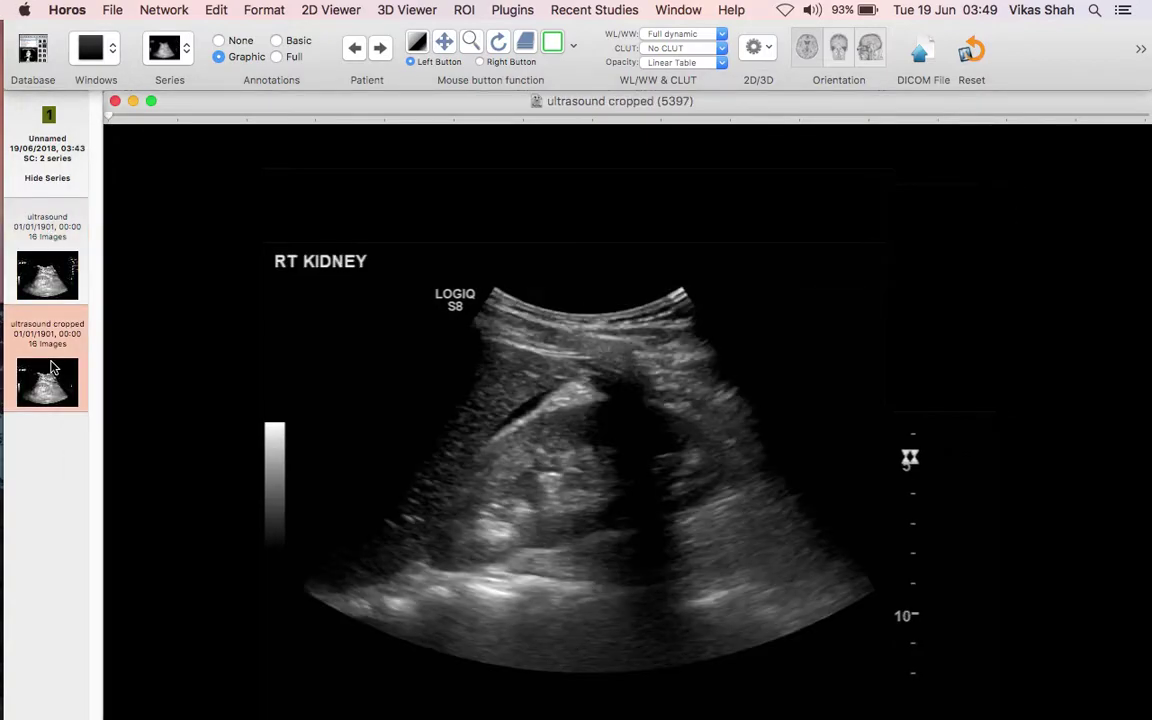
pyautogui.scroll(-9, 311, 314)
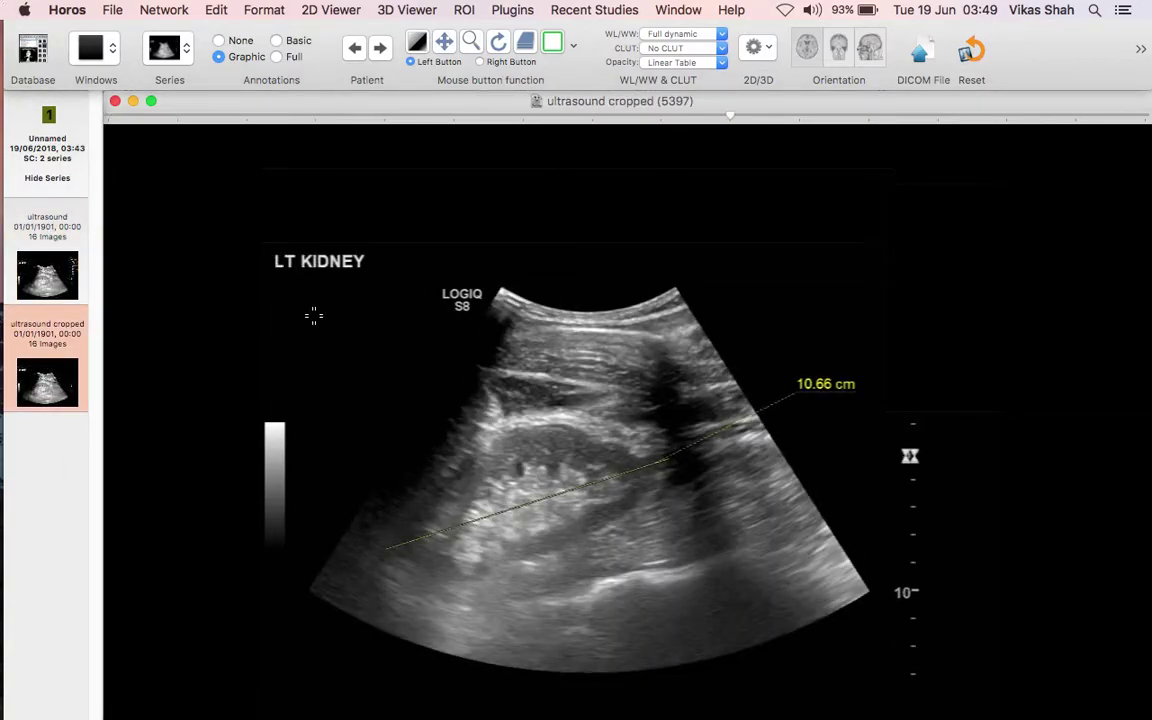
pyautogui.scroll(-5, 313, 316)
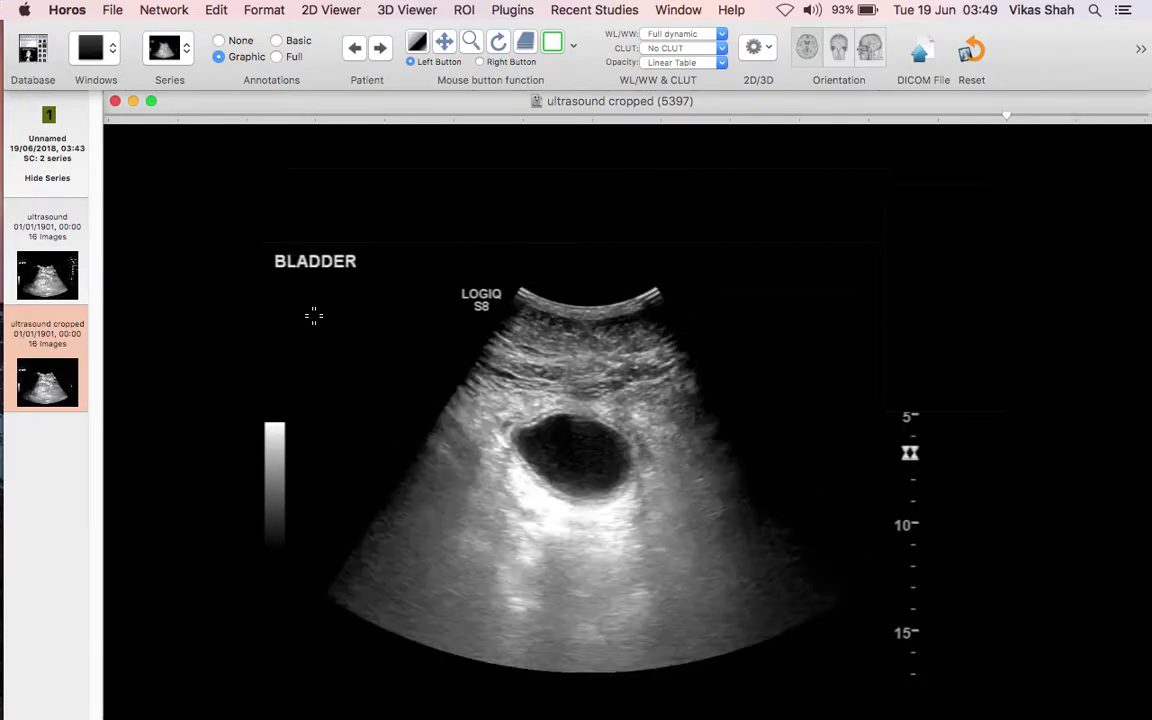
pyautogui.scroll(8, 313, 316)
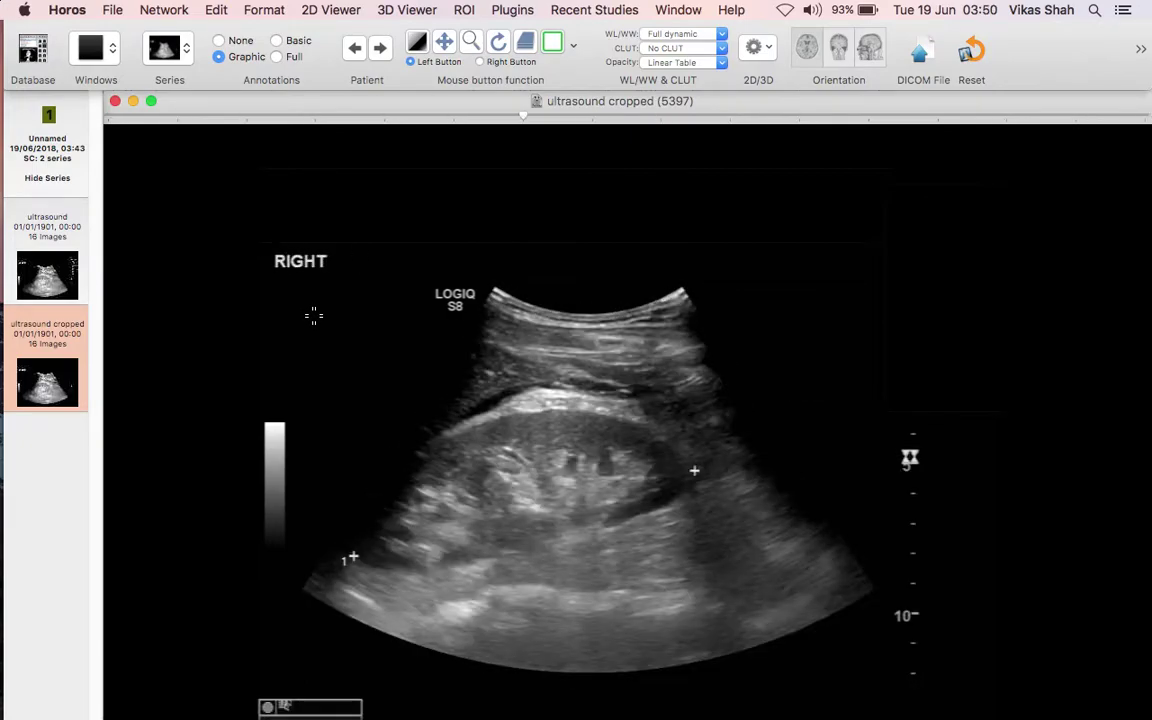
pyautogui.scroll(7, 313, 316)
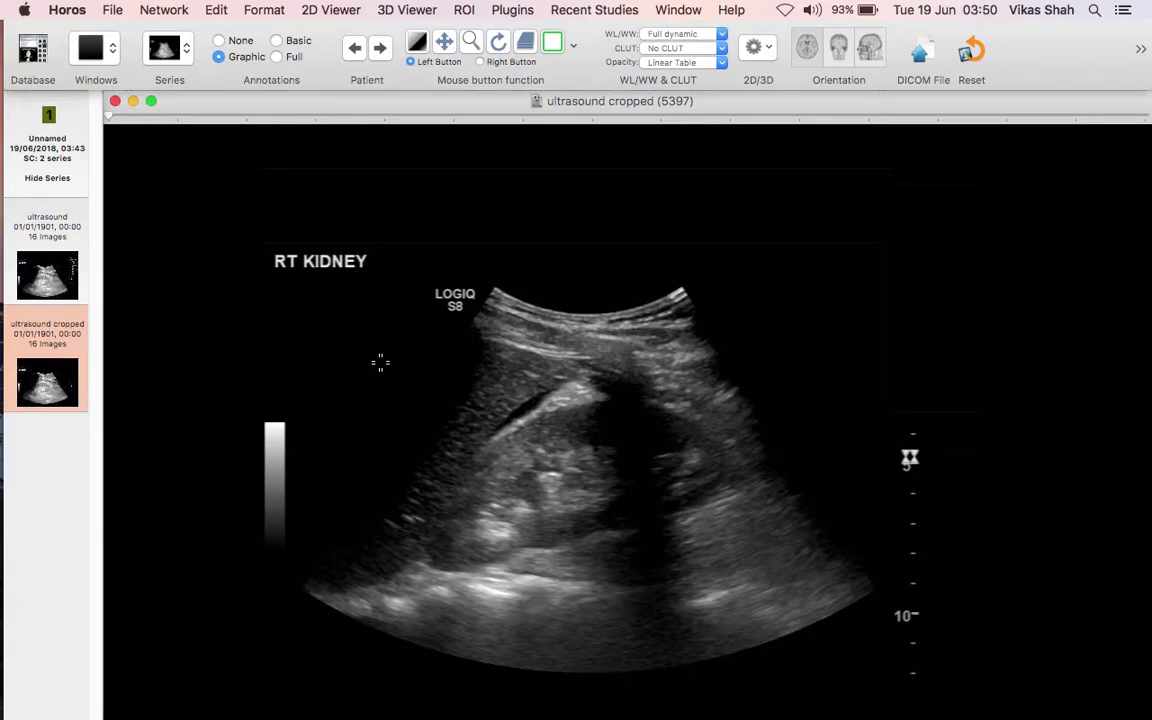
pyautogui.scroll(-15, 380, 362)
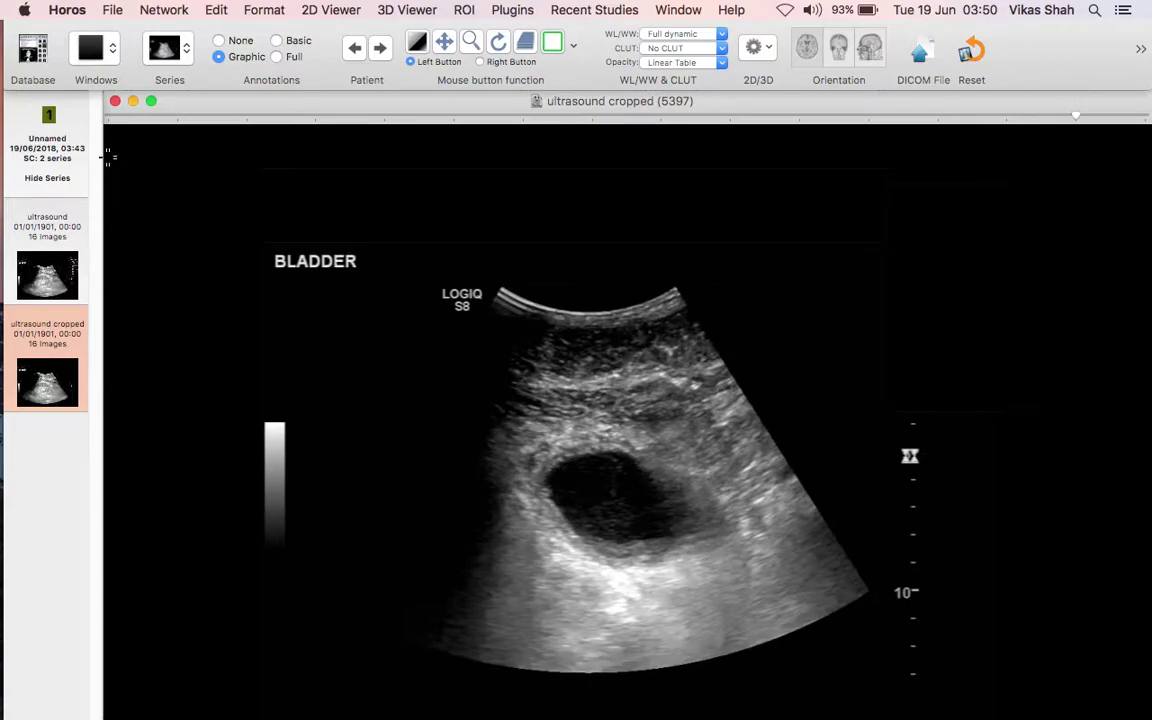
pyautogui.click(31, 55)
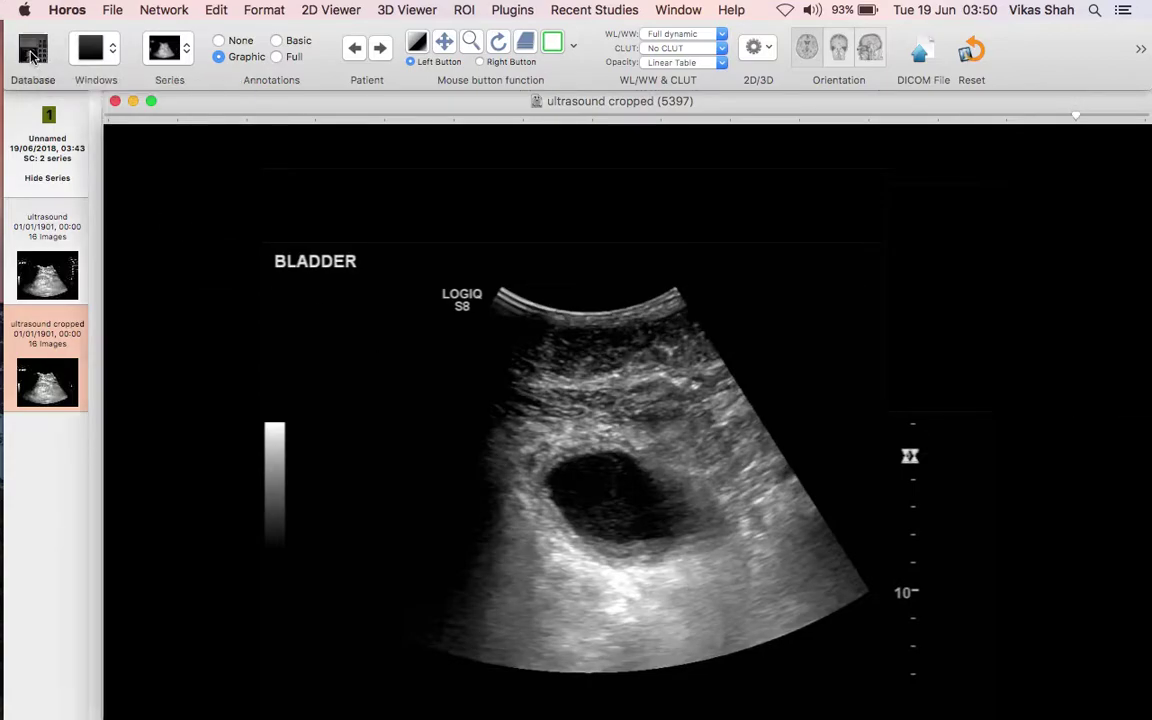
# Step: Show the Plugins > Database submenu listing JPEG to DICOM and Radiopaedia
pyautogui.click(512, 10)
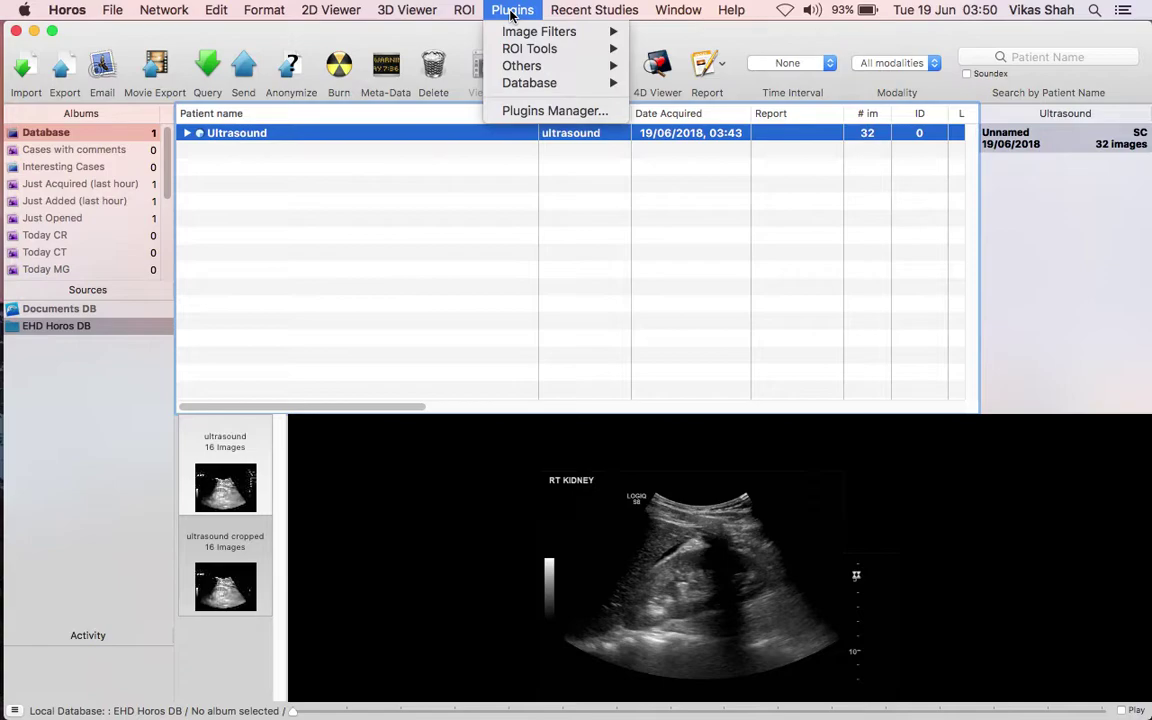
pyautogui.moveTo(538, 88)
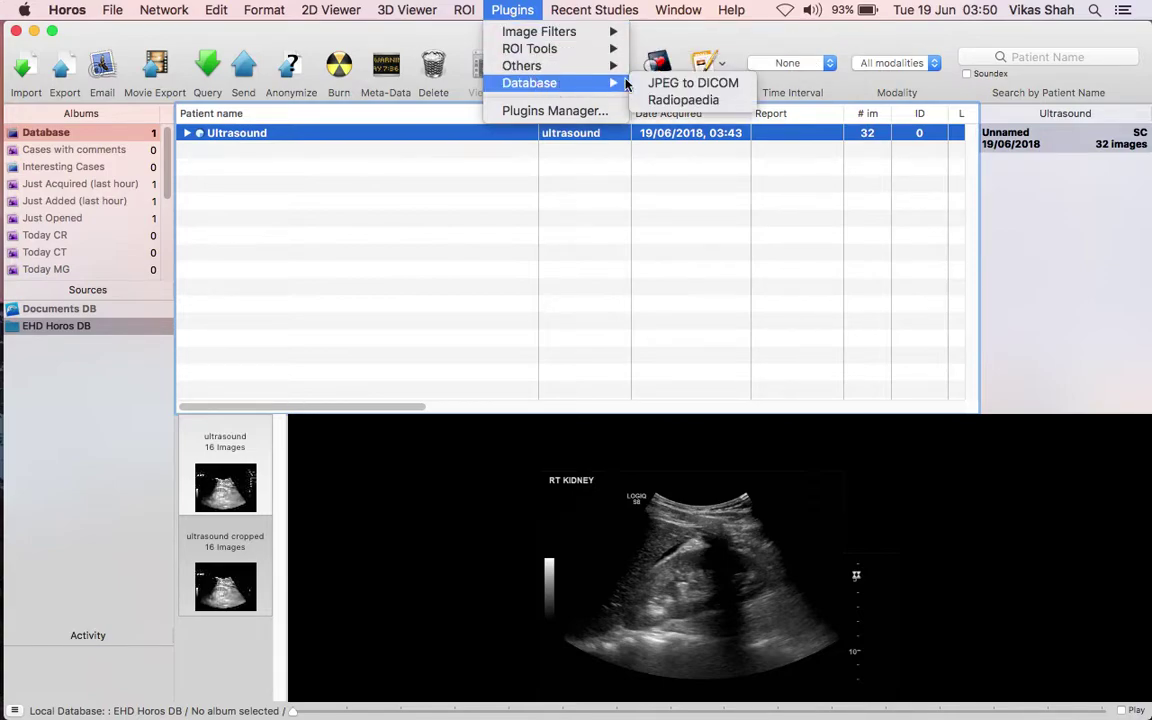